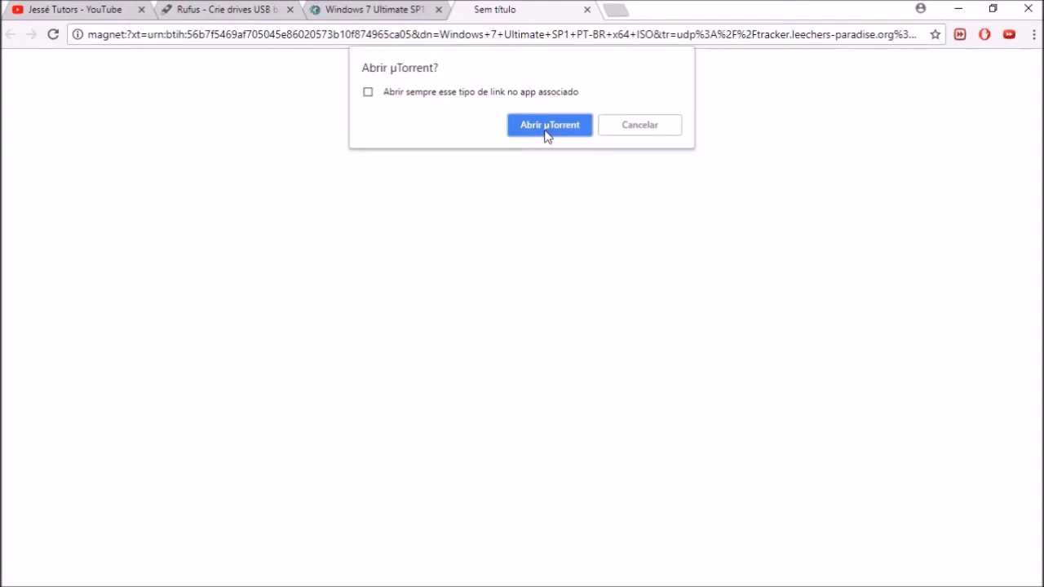
- Minimize the browser, switch to µTorrent and move its window higher on the desktop
{"action": "left_click", "coordinate": [958, 9]}
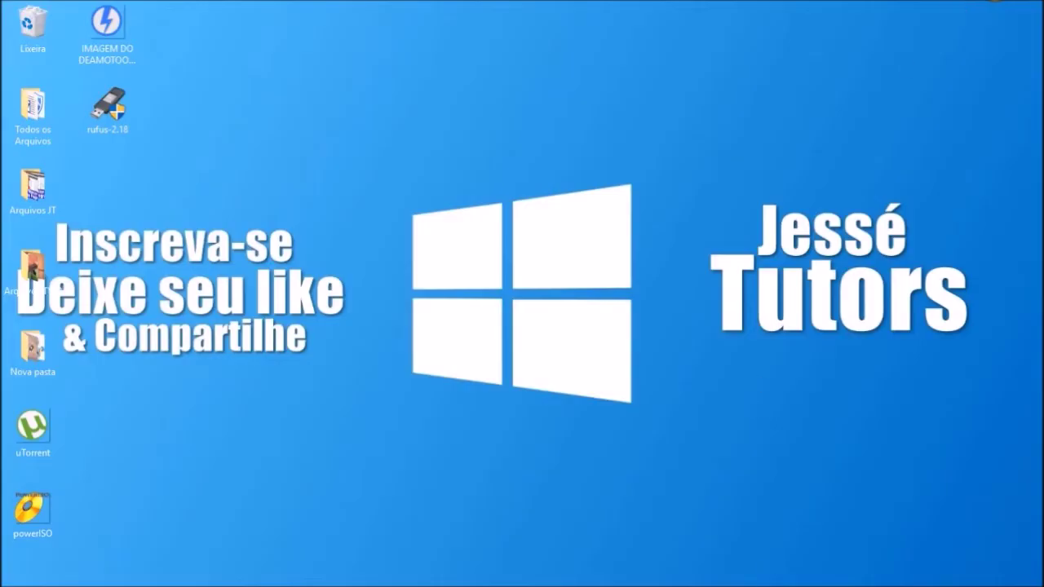
{"action": "left_click", "coordinate": [764, 576]}
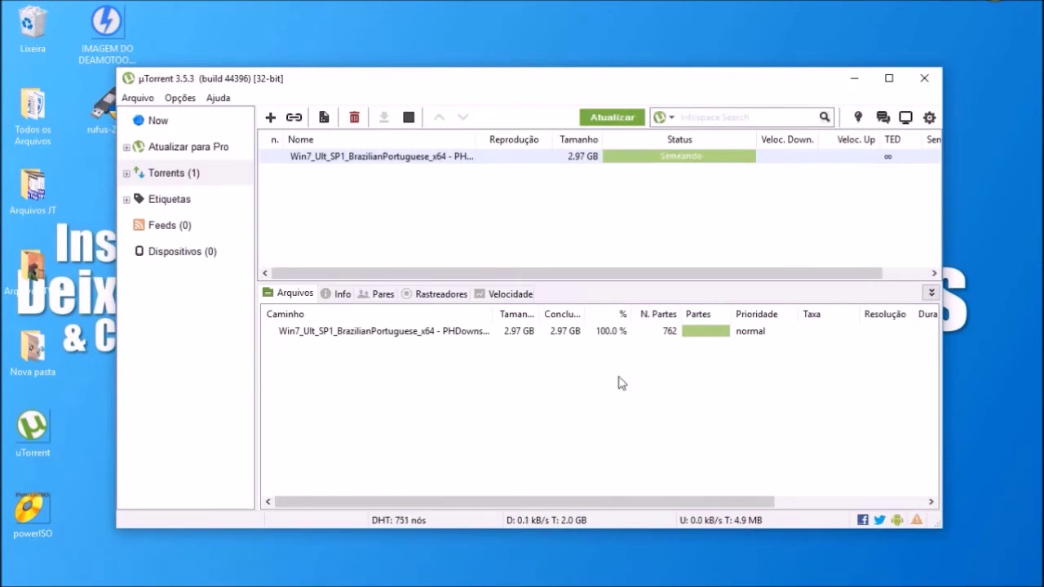
{"action": "left_click_drag", "start_coordinate": [564, 72], "coordinate": [568, 26]}
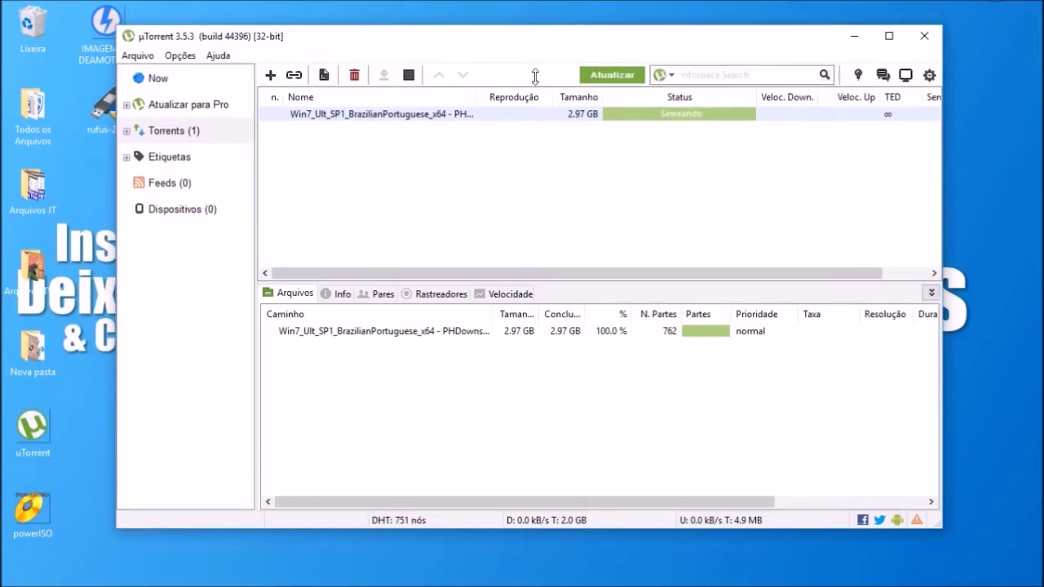
- Set the download priority of the Win7_Ult_SP1_BrazilianPortuguese_x64 file inside the torrent to Alta
{"action": "left_click", "coordinate": [477, 127]}
{"action": "left_click", "coordinate": [399, 119]}
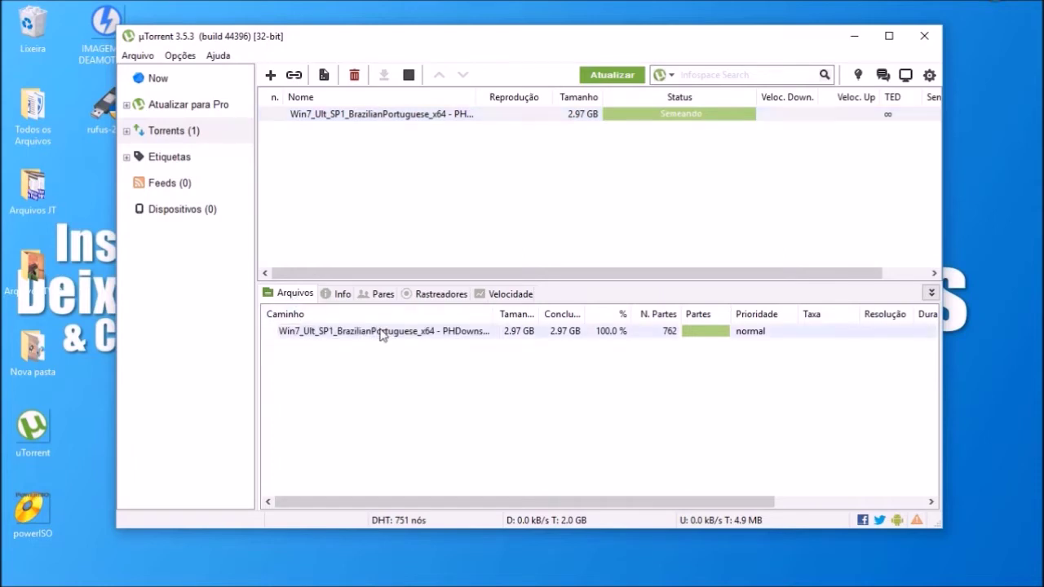
{"action": "right_click", "coordinate": [511, 337]}
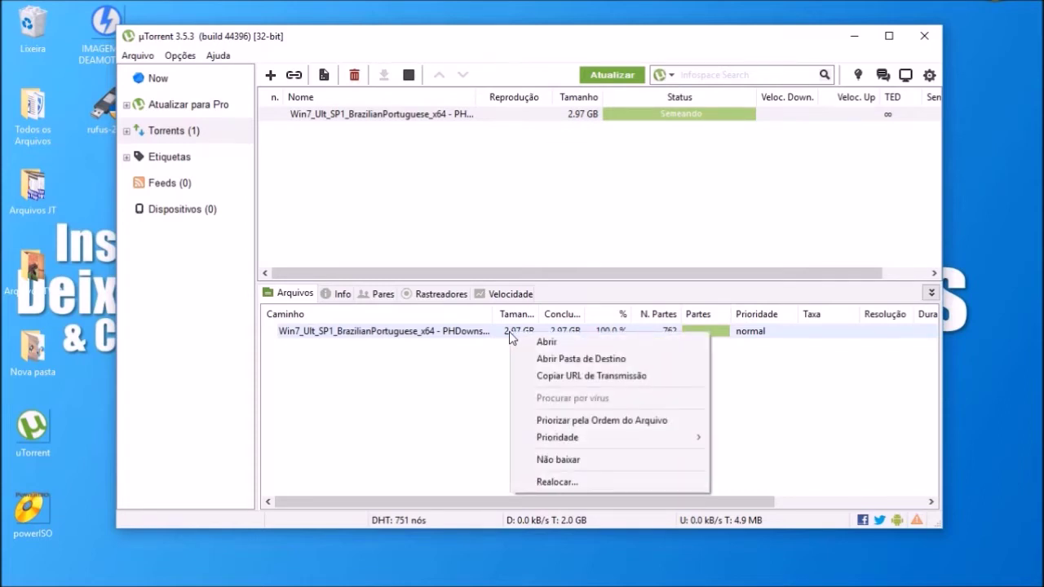
{"action": "mouse_move", "coordinate": [559, 438]}
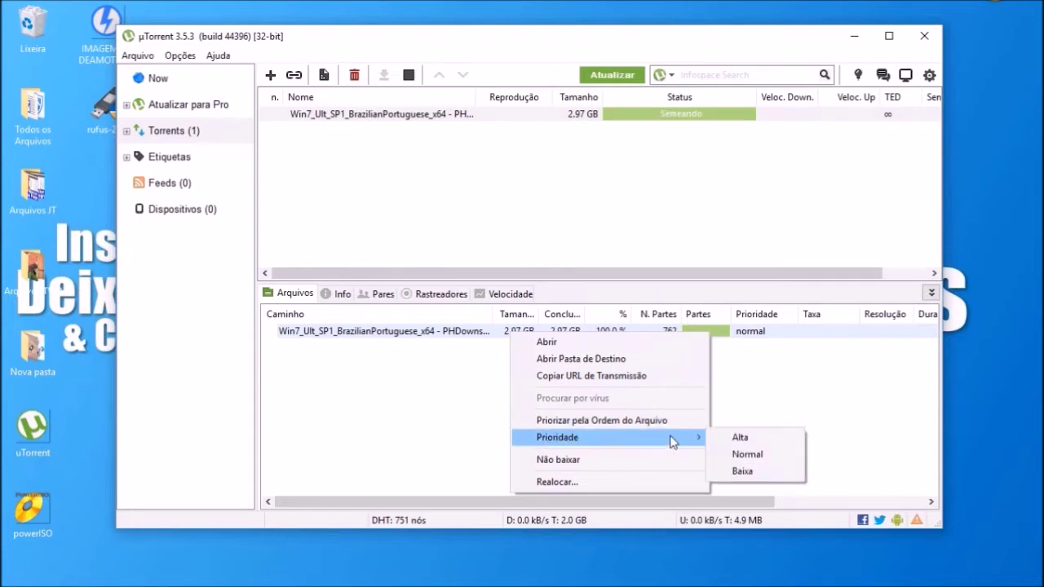
{"action": "left_click", "coordinate": [745, 441]}
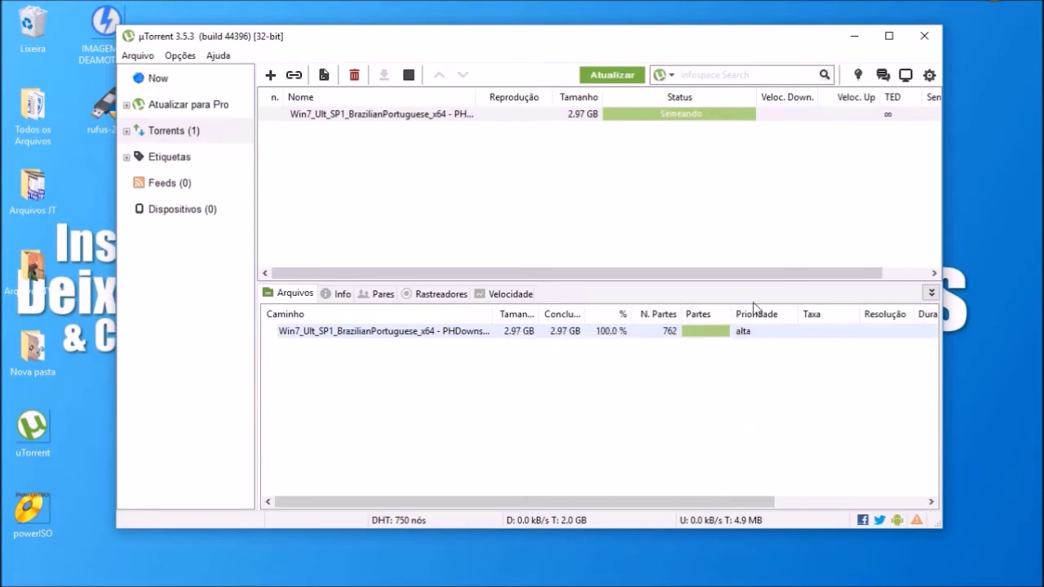
- Set the Windows 7 torrent's bandwidth allocation to Alta and check that the option is selected
{"action": "right_click", "coordinate": [481, 114]}
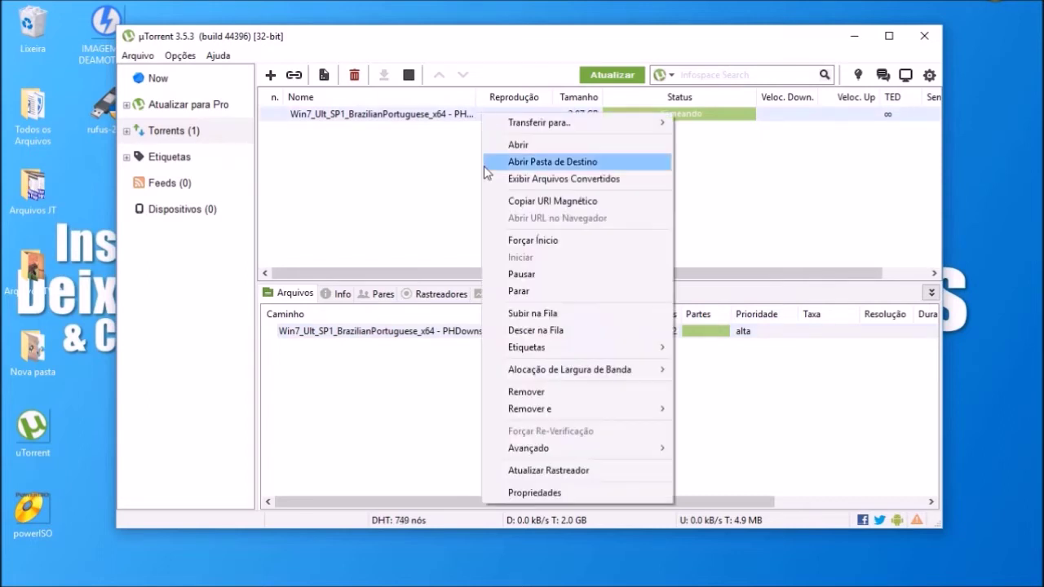
{"action": "mouse_move", "coordinate": [527, 376]}
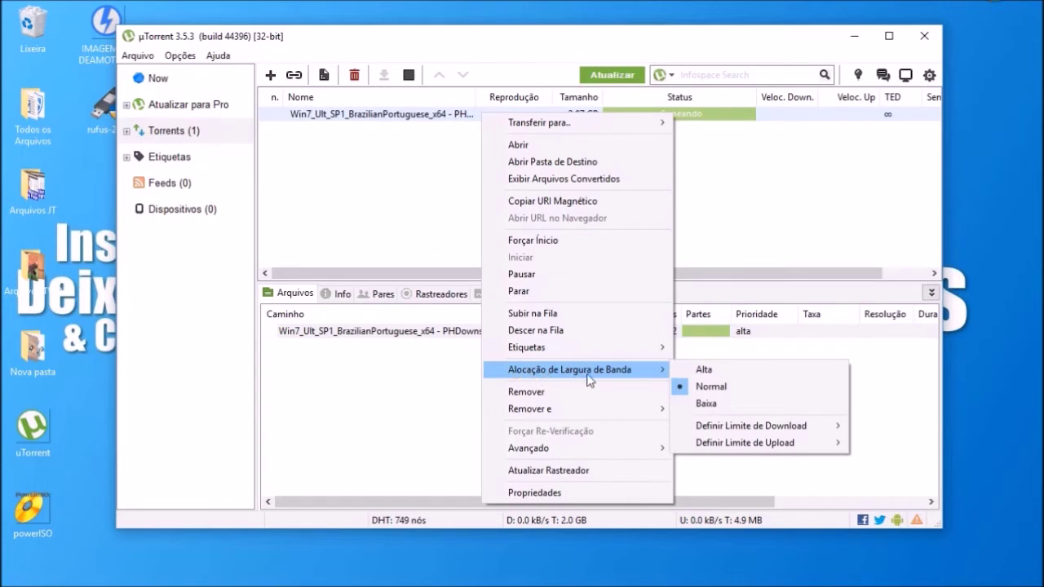
{"action": "left_click", "coordinate": [702, 372]}
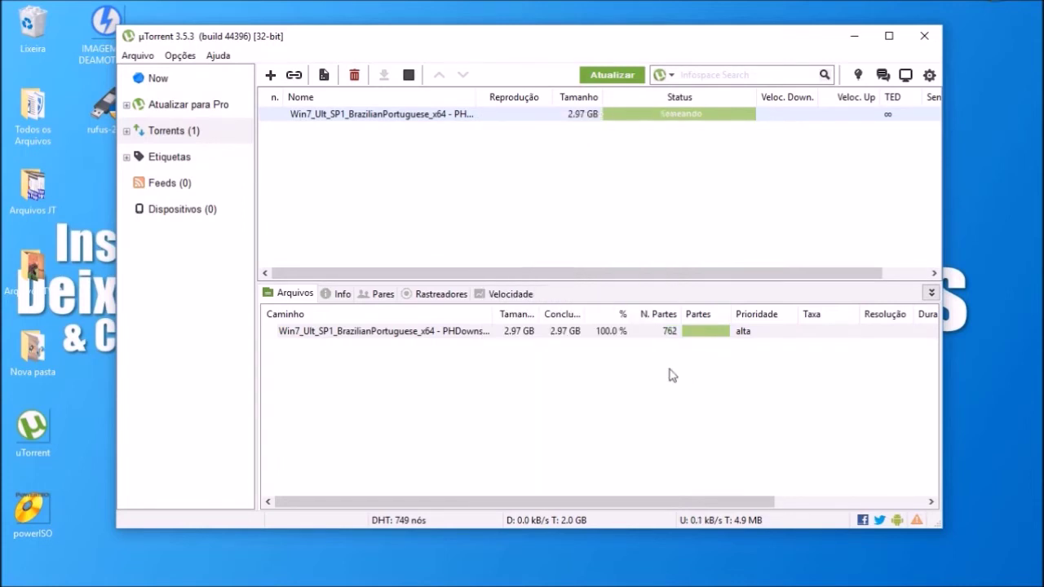
{"action": "right_click", "coordinate": [529, 122]}
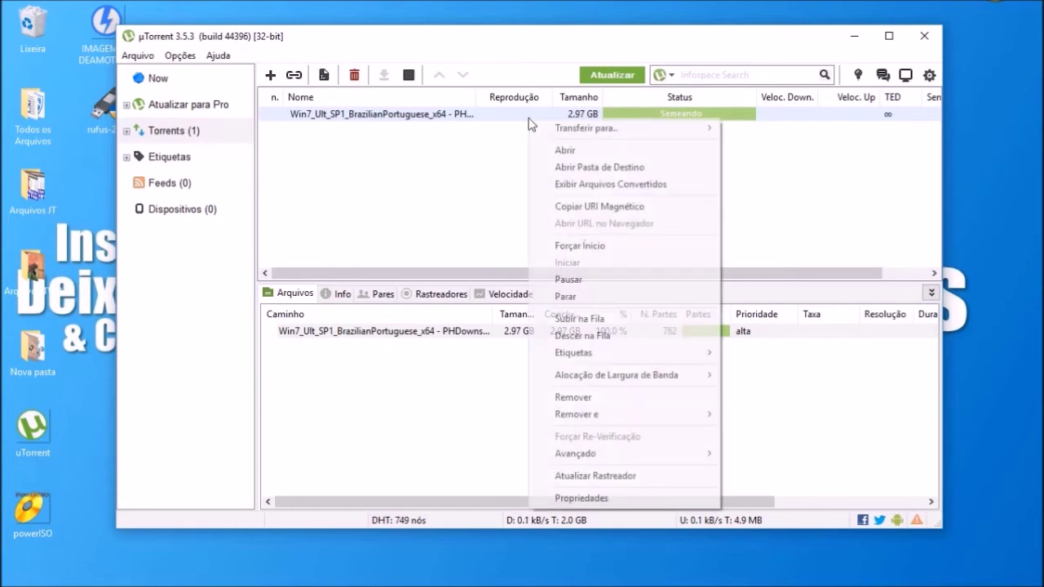
{"action": "mouse_move", "coordinate": [711, 376]}
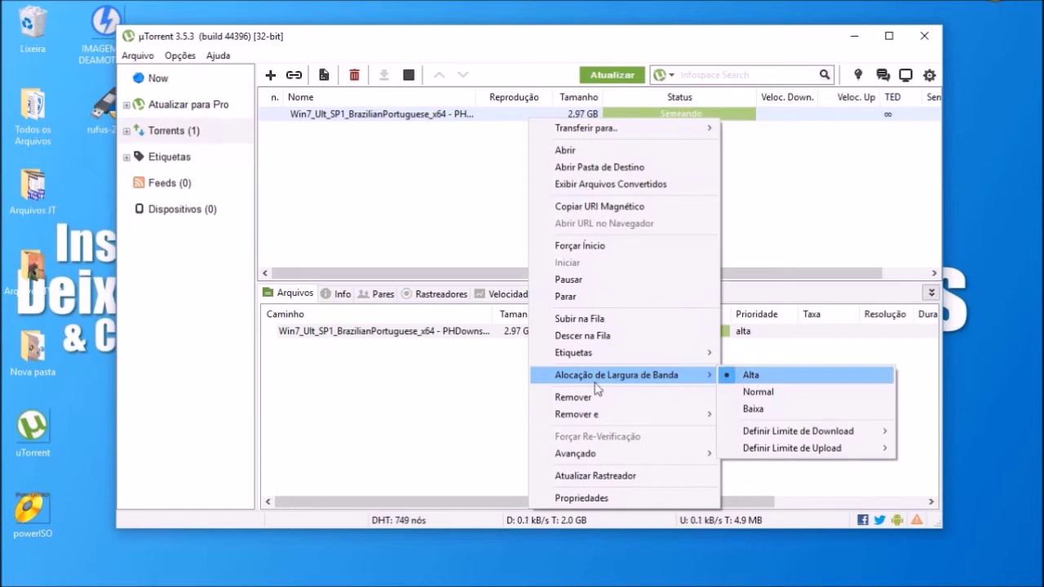
{"action": "left_click", "coordinate": [494, 390]}
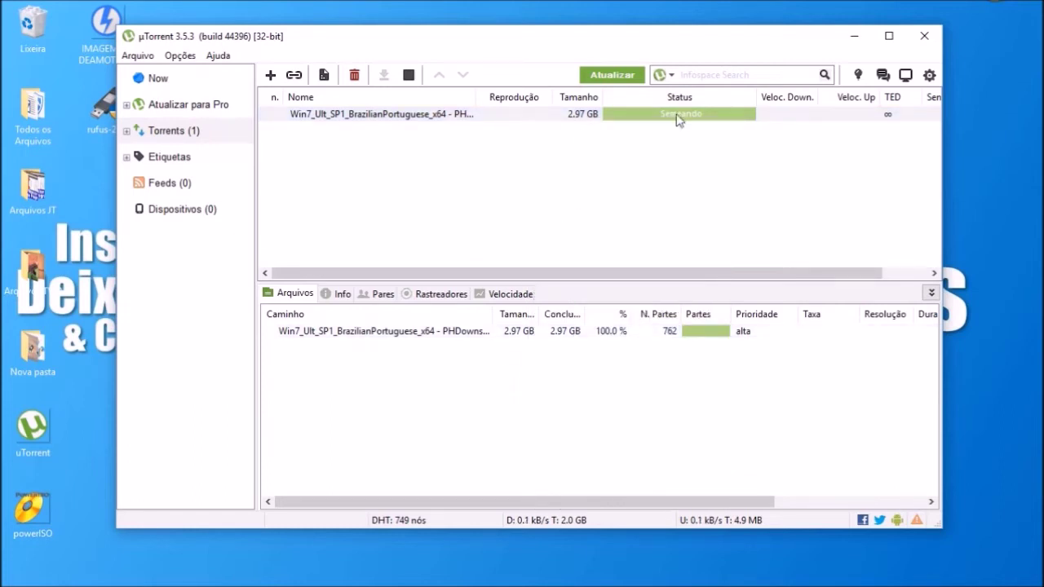
- Open the torrent's destination folder, minimize µTorrent and select the Windows 7 image file in Downloads
{"action": "right_click", "coordinate": [522, 122]}
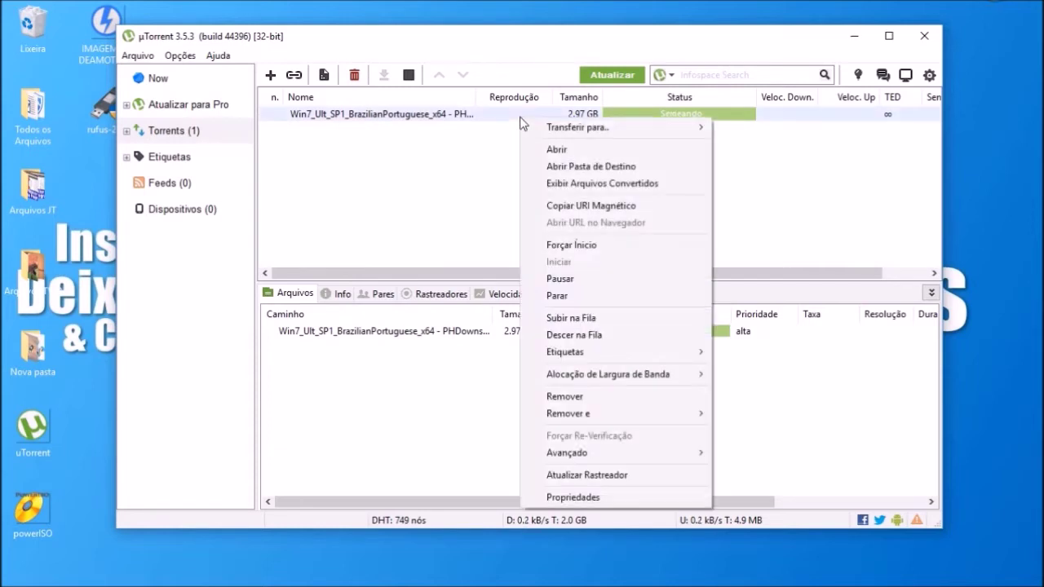
{"action": "left_click", "coordinate": [581, 168]}
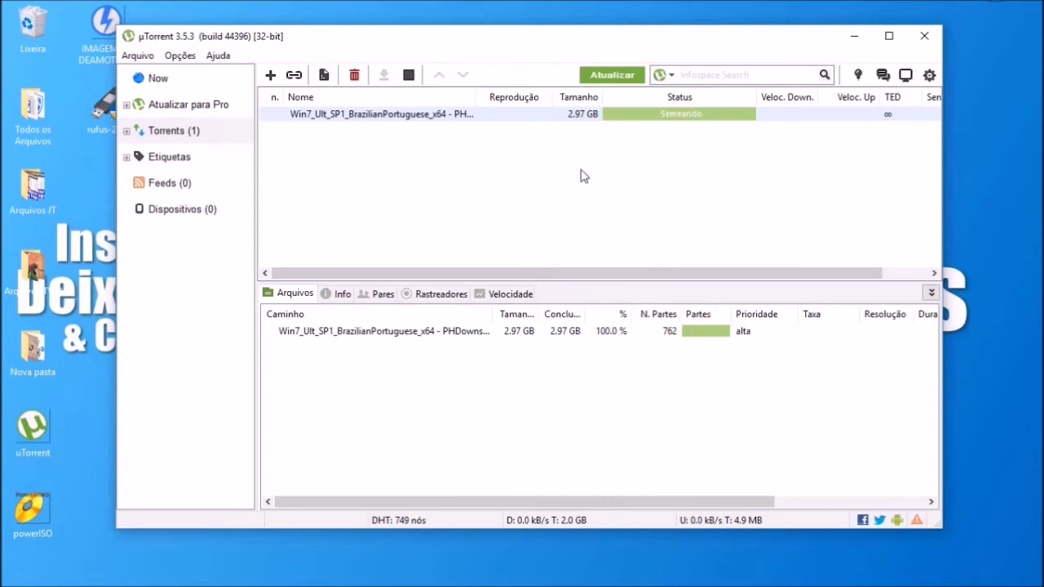
{"action": "left_click", "coordinate": [854, 38]}
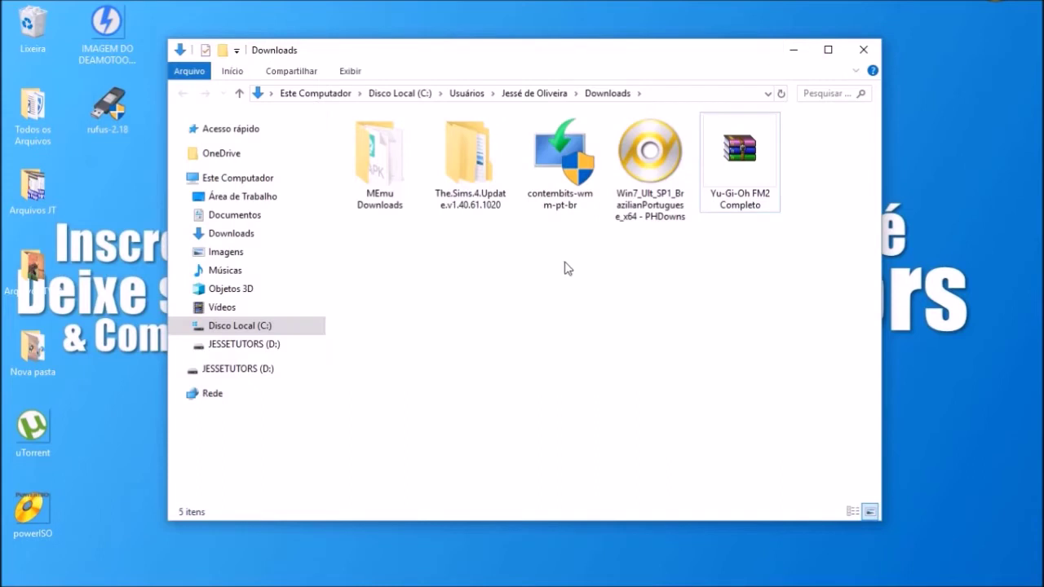
{"action": "left_click", "coordinate": [253, 234]}
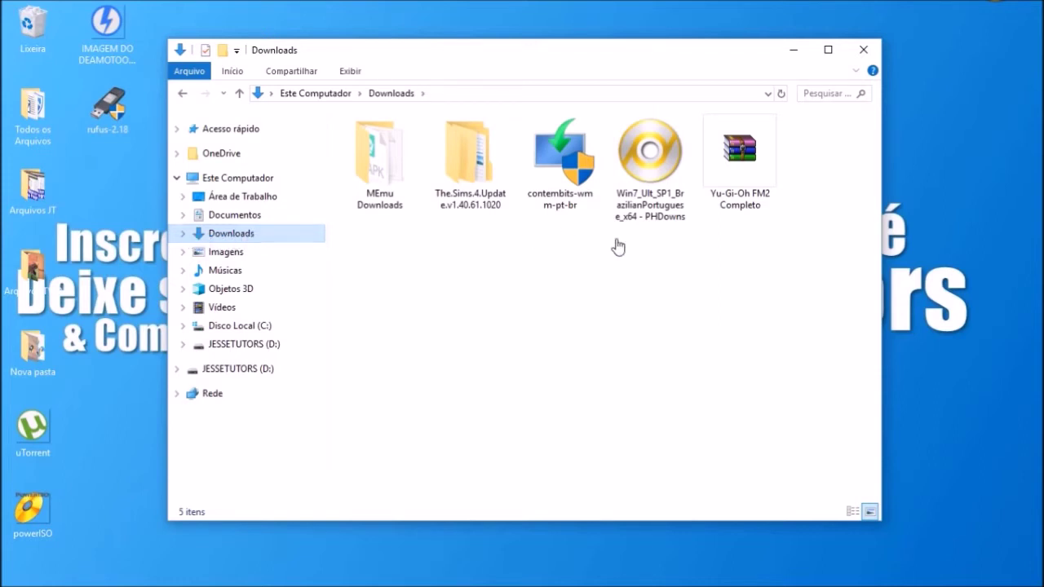
{"action": "left_click", "coordinate": [646, 196]}
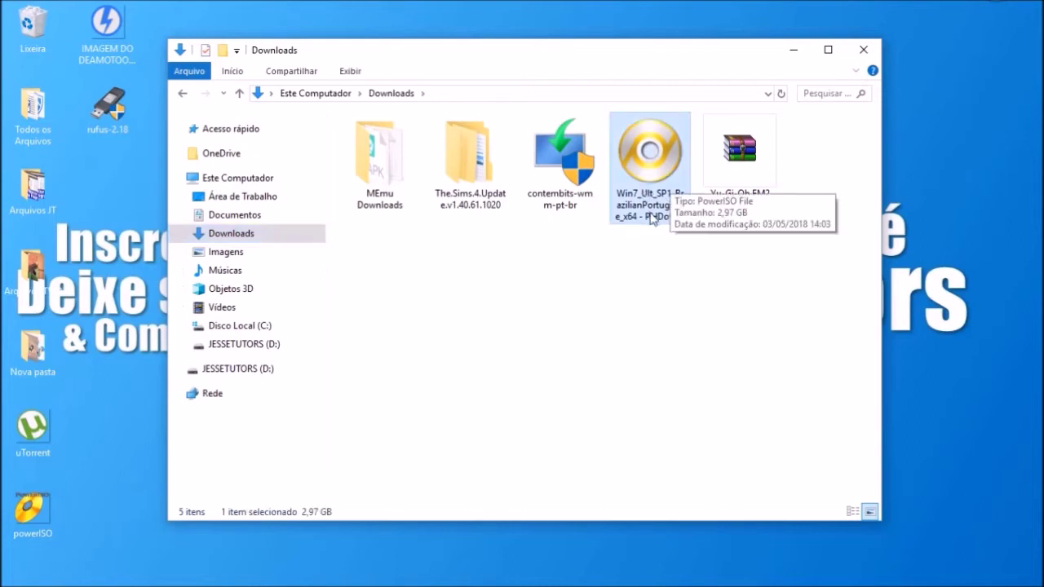
- Try to move the Windows 7 image from Downloads to the desktop, closing the µTorrent window and retrying
{"action": "left_click_drag", "start_coordinate": [650, 169], "coordinate": [110, 225]}
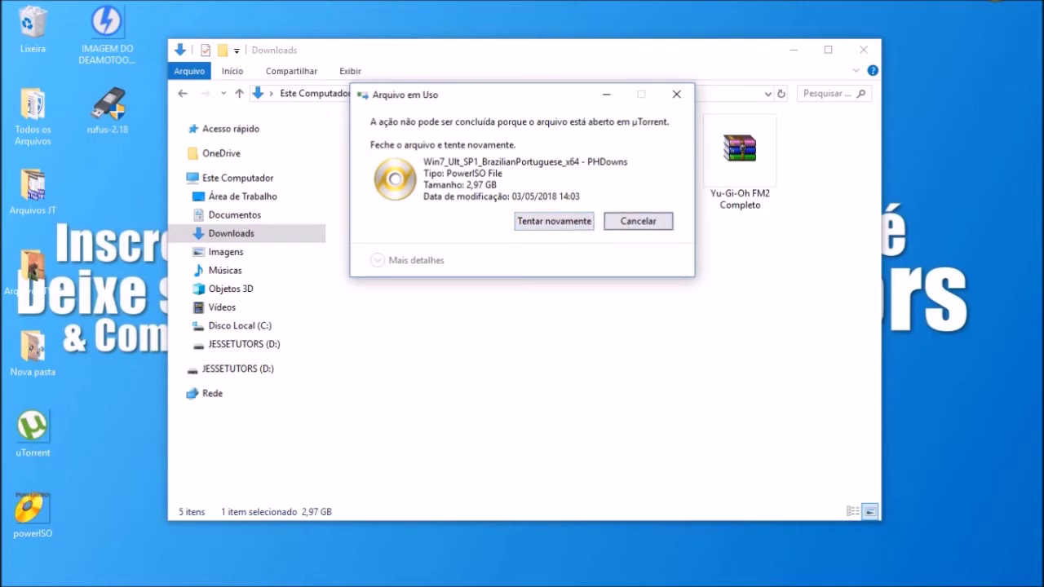
{"action": "left_click", "coordinate": [766, 575]}
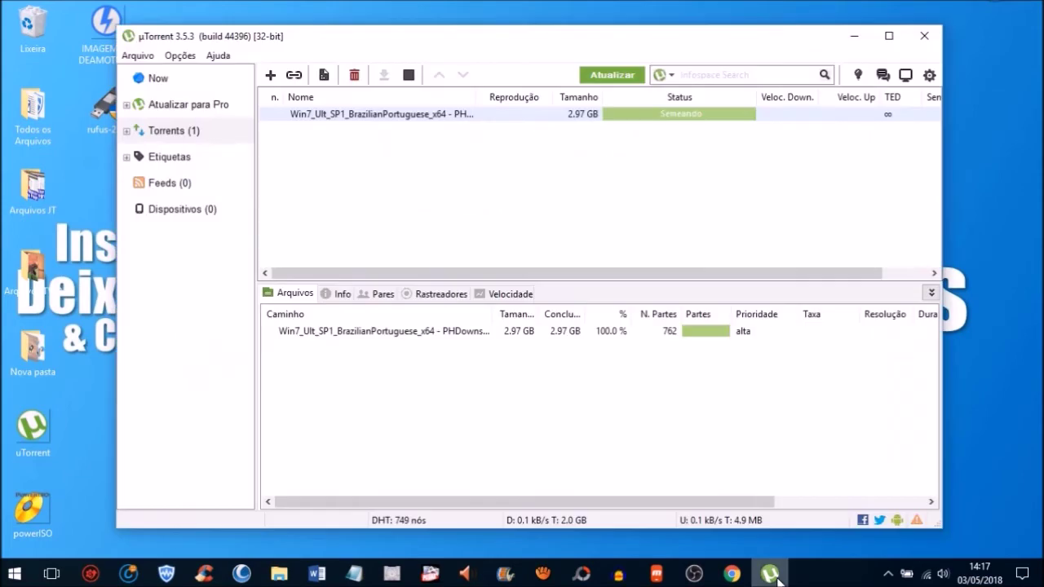
{"action": "left_click", "coordinate": [925, 37]}
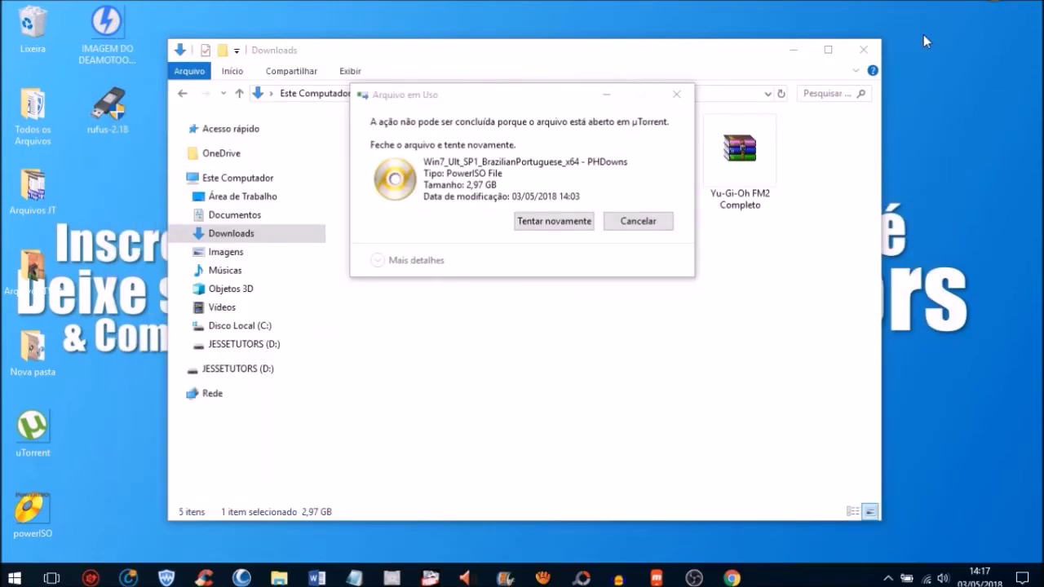
{"action": "left_click", "coordinate": [544, 228]}
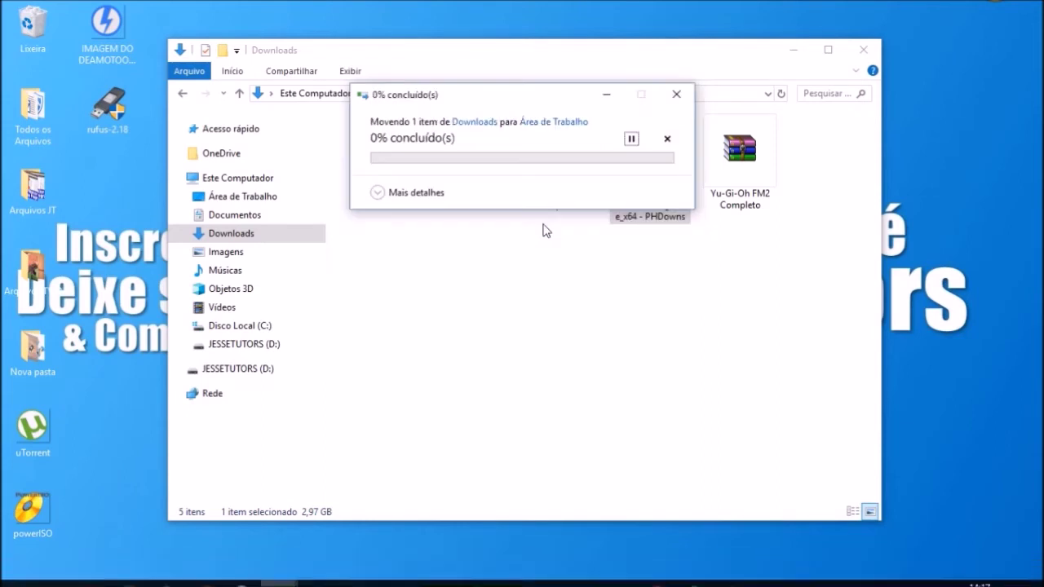
{"action": "left_click", "coordinate": [549, 232]}
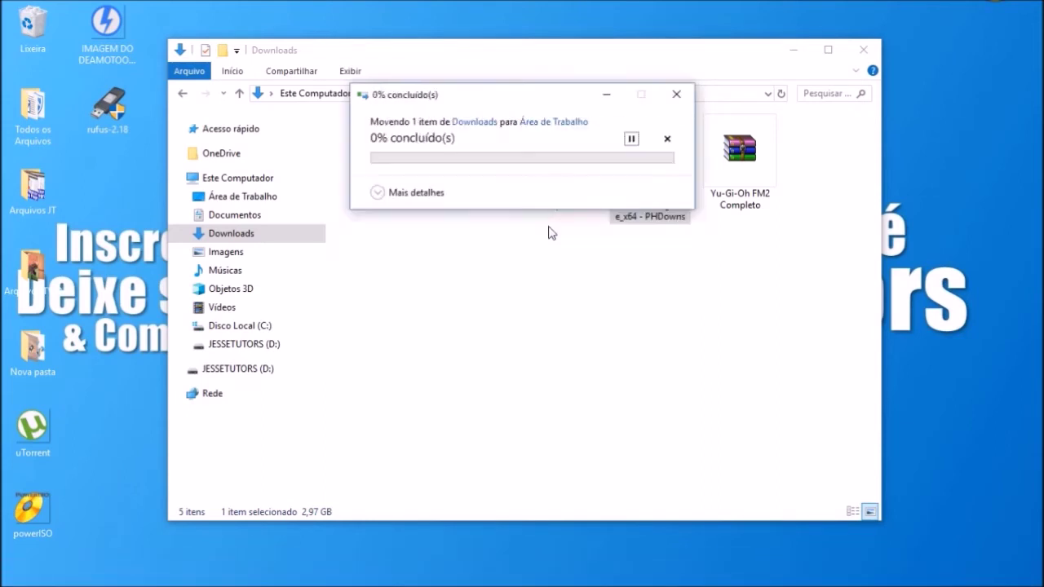
{"action": "left_click", "coordinate": [551, 232]}
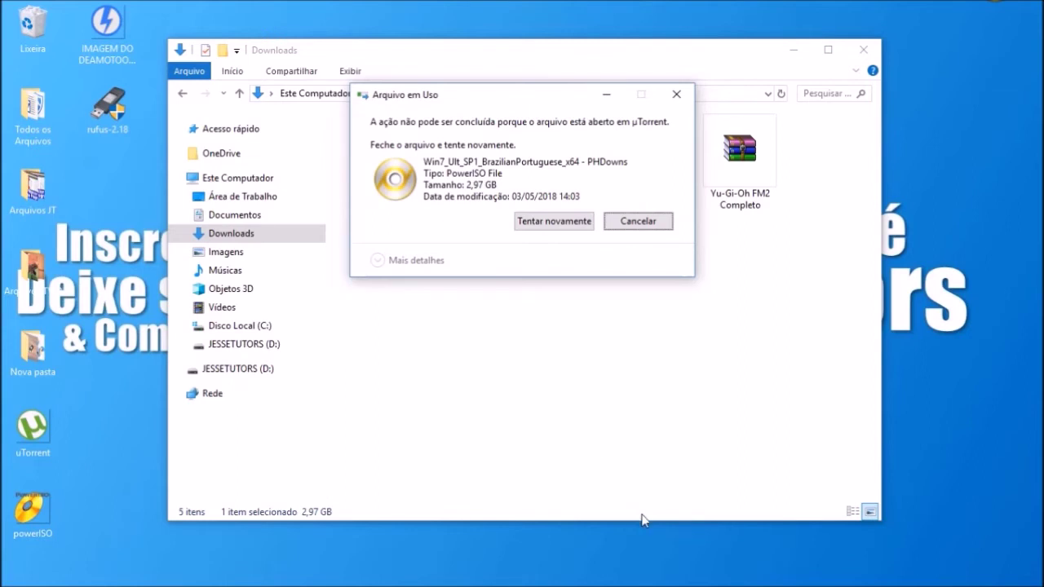
- Exit µTorrent completely from its background icon and confirm quitting
{"action": "mouse_move", "coordinate": [848, 584]}
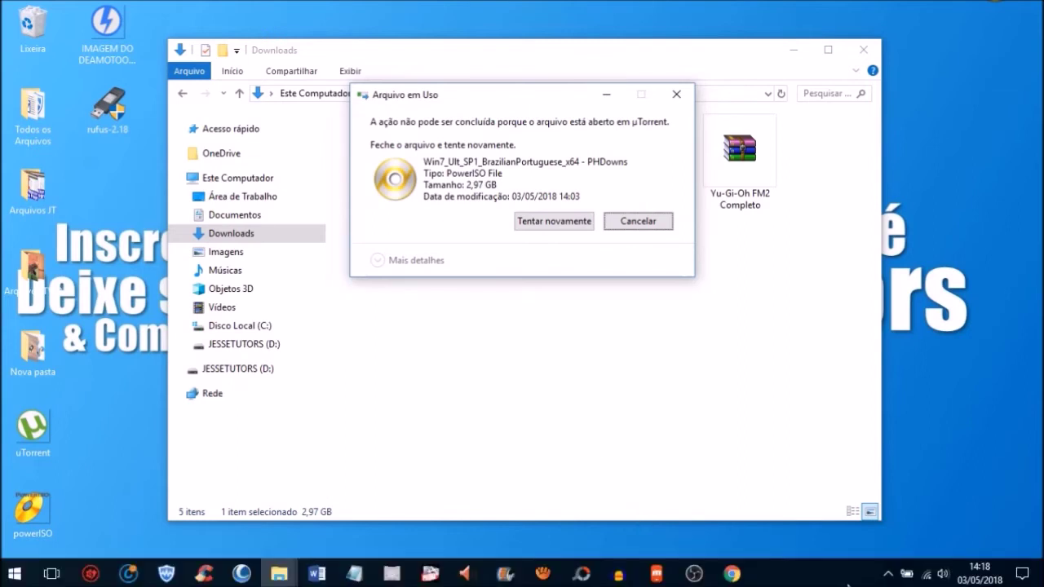
{"action": "left_click", "coordinate": [888, 573]}
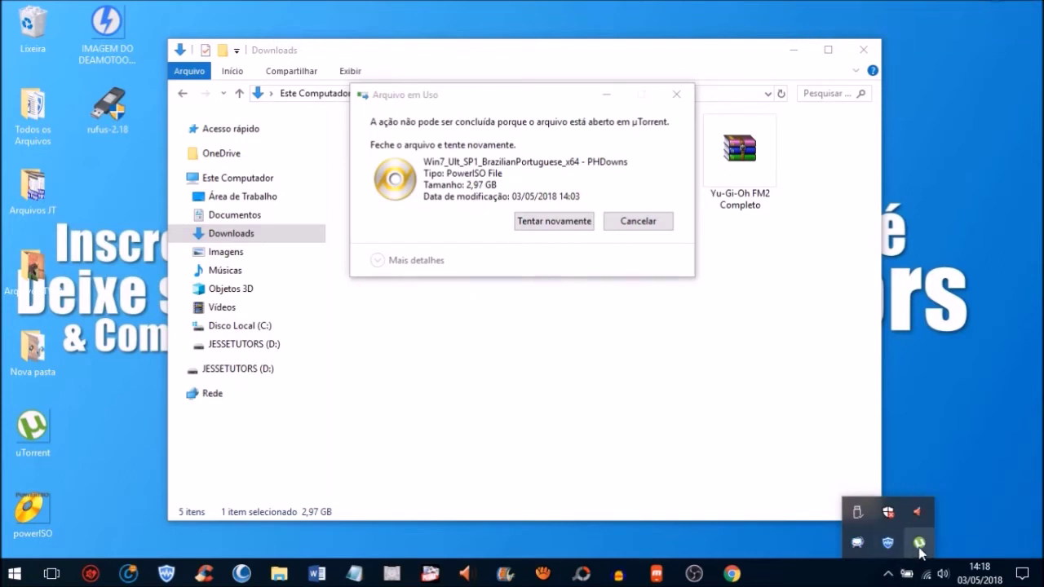
{"action": "right_click", "coordinate": [914, 547]}
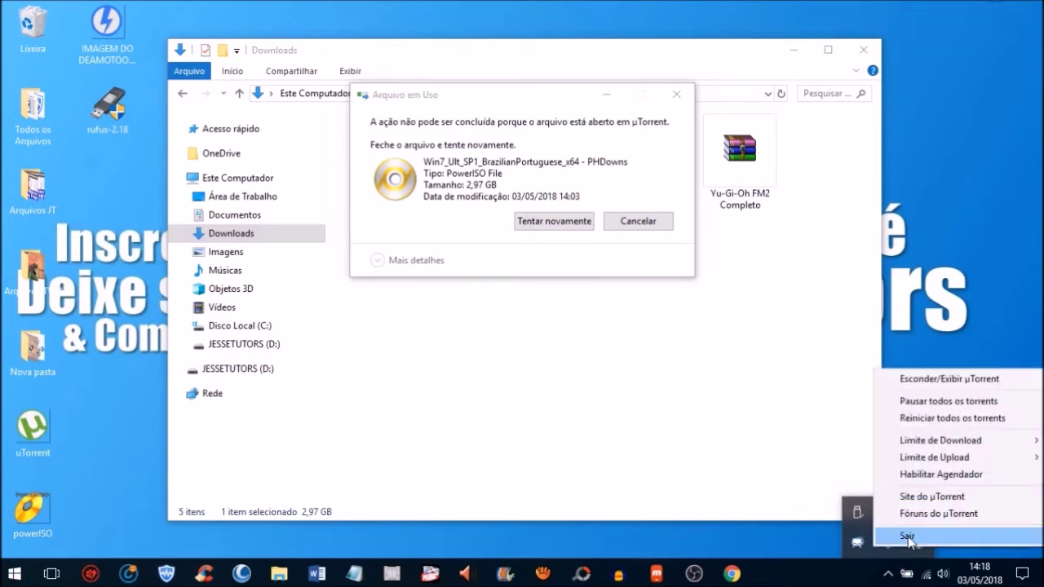
{"action": "left_click", "coordinate": [908, 536]}
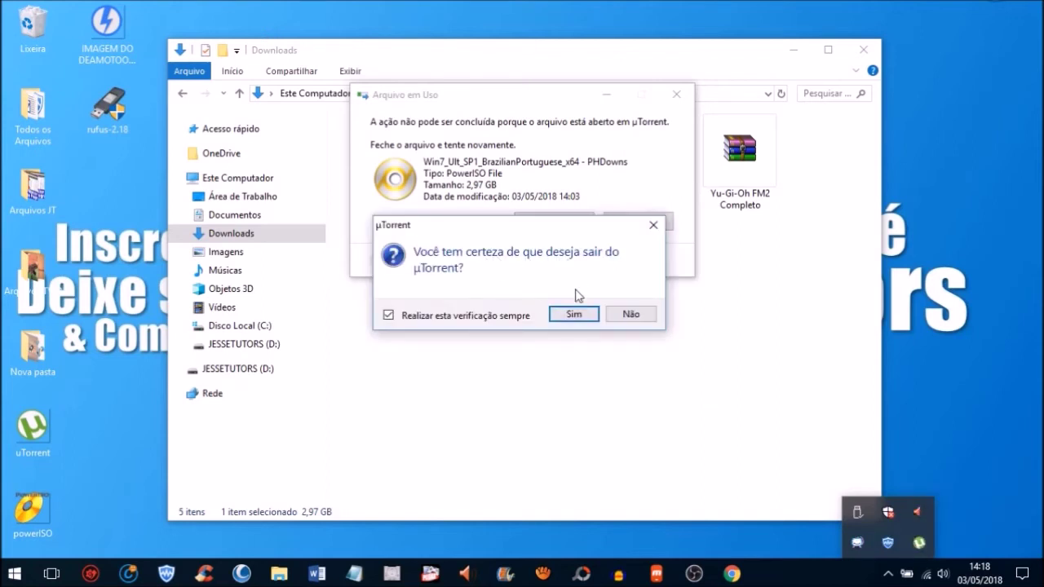
{"action": "left_click", "coordinate": [574, 315]}
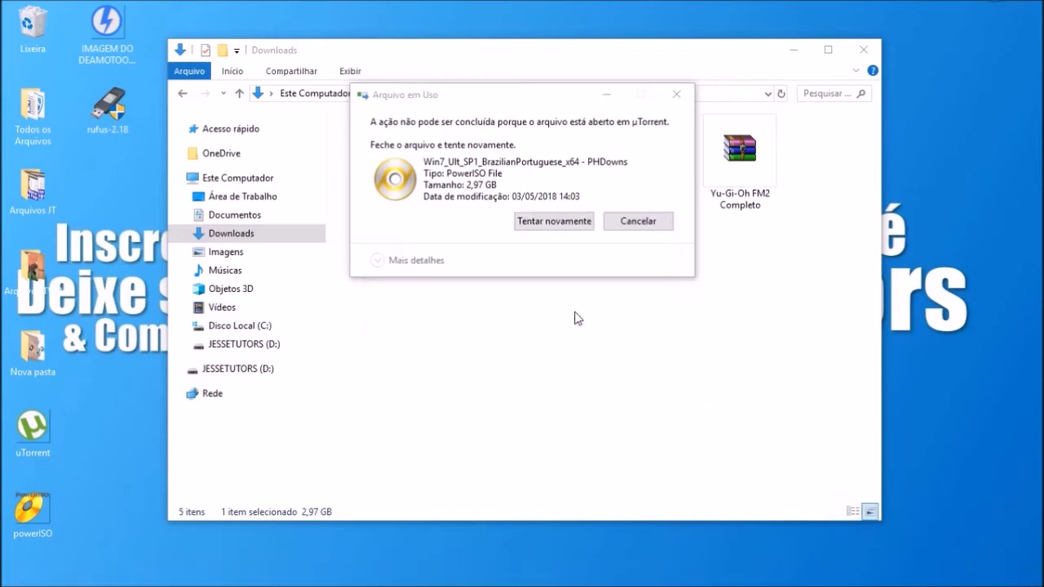
- Retry moving the Windows 7 image to the desktop and close the Downloads window
{"action": "mouse_move", "coordinate": [854, 576]}
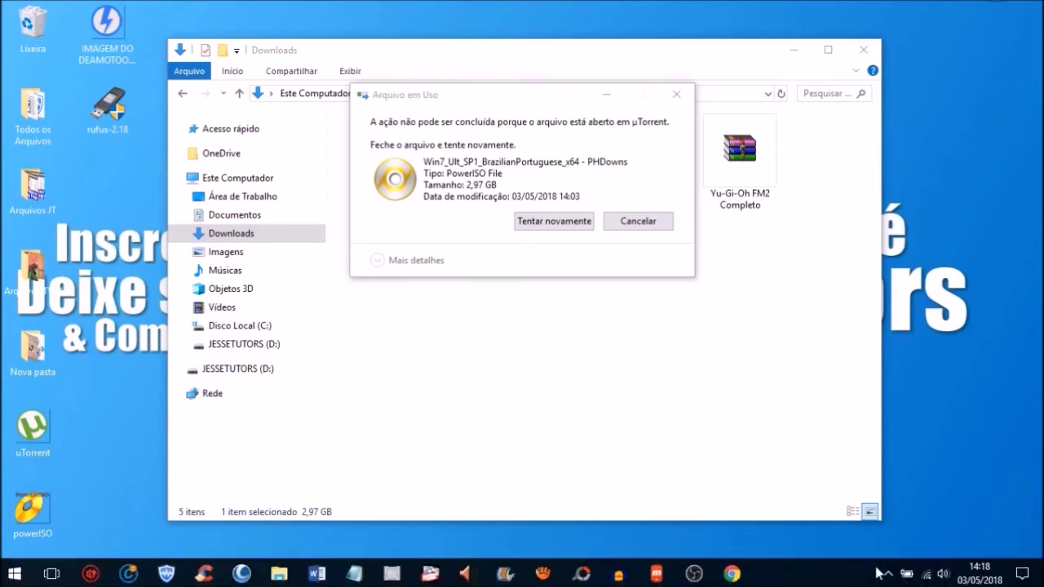
{"action": "left_click", "coordinate": [888, 573]}
{"action": "left_click", "coordinate": [888, 573]}
{"action": "left_click", "coordinate": [558, 222]}
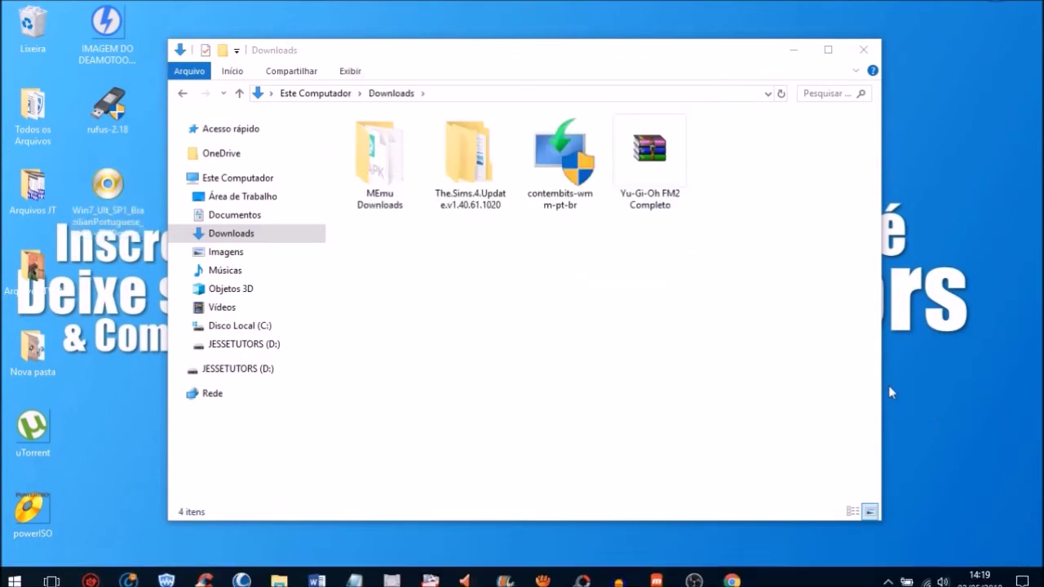
{"action": "left_click", "coordinate": [863, 52]}
- Place the rufus-2.18 and Windows 7 image icons side by side in the open area of the desktop
{"action": "left_click_drag", "start_coordinate": [113, 110], "coordinate": [382, 136]}
{"action": "left_click_drag", "start_coordinate": [108, 184], "coordinate": [412, 123]}
{"action": "left_click_drag", "start_coordinate": [445, 189], "coordinate": [272, 162]}
{"action": "left_click", "coordinate": [308, 123]}
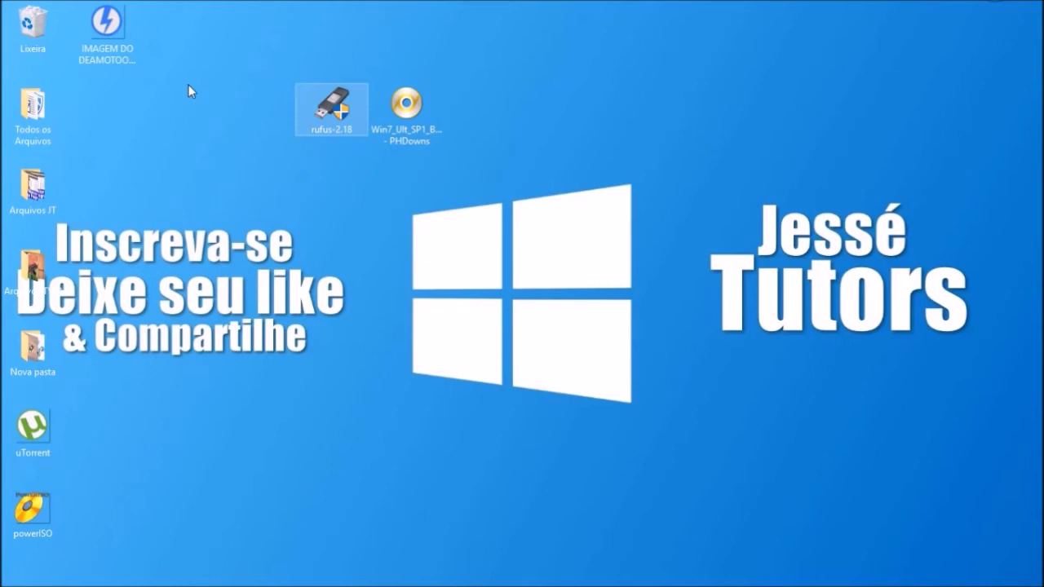
- Move the Daemon Tools image, uTorrent and powerISO desktop icons to the Lixeira
{"action": "left_click", "coordinate": [106, 34]}
{"action": "left_click", "coordinate": [61, 147]}
{"action": "left_click_drag", "start_coordinate": [91, 510], "coordinate": [37, 25]}
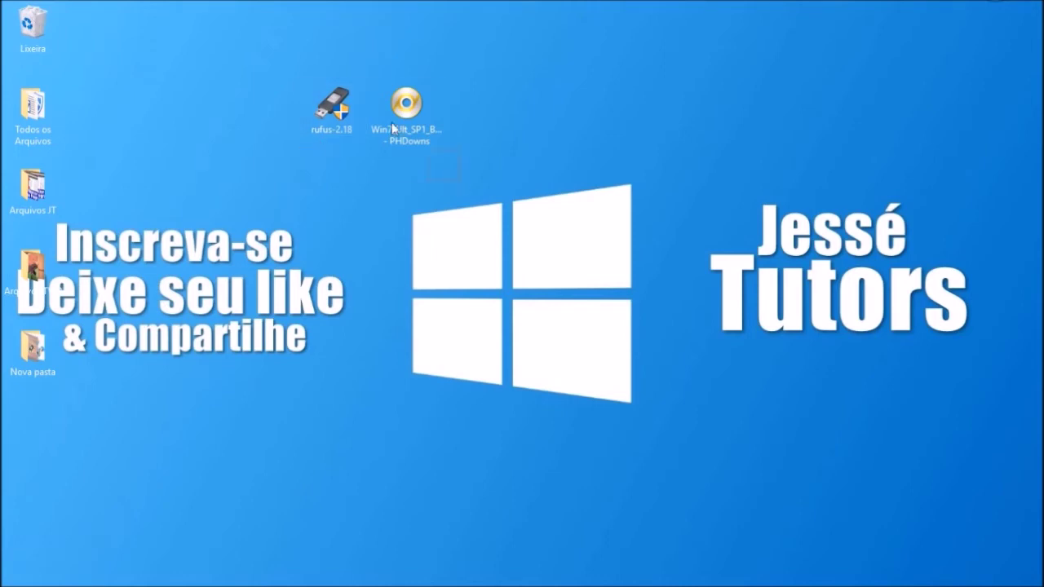
- Launch rufus-2.18 from the desktop
{"action": "left_click_drag", "start_coordinate": [393, 129], "coordinate": [298, 85]}
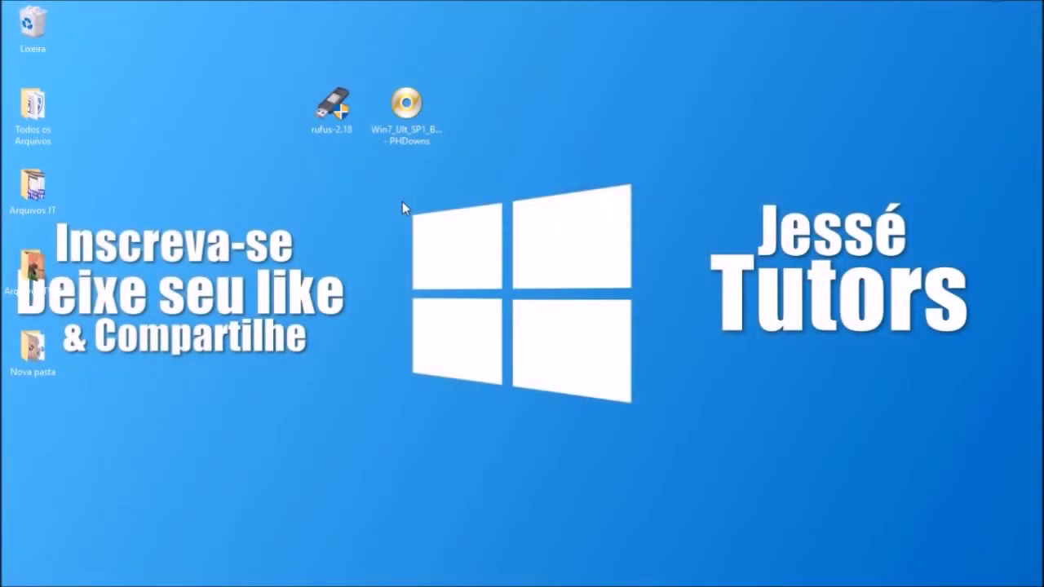
{"action": "double_click", "coordinate": [341, 131]}
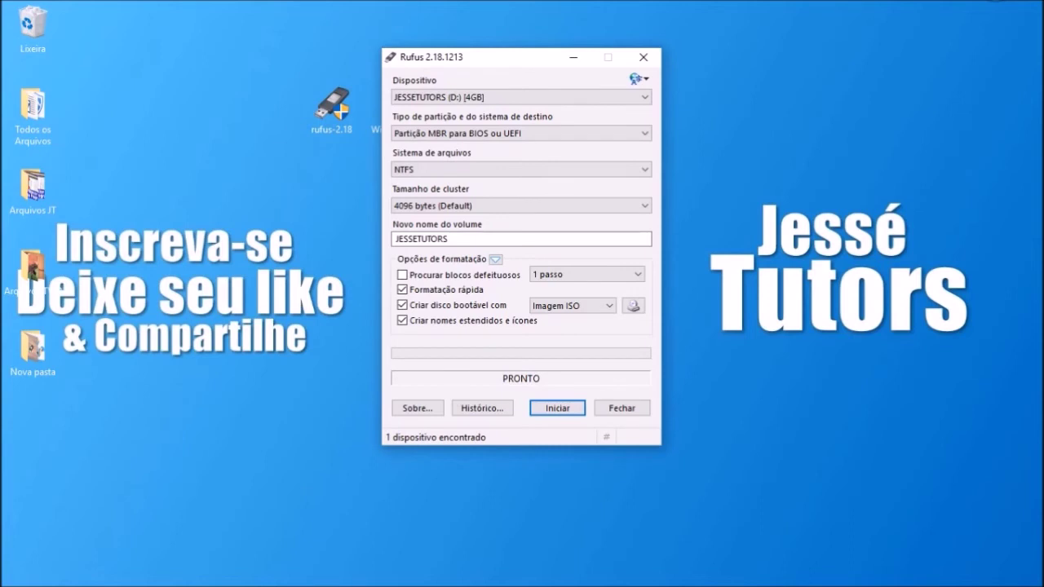
- Move the rufus-2.18 icon beneath the Nova pasta folder on the desktop
{"action": "left_click_drag", "start_coordinate": [330, 105], "coordinate": [40, 419]}
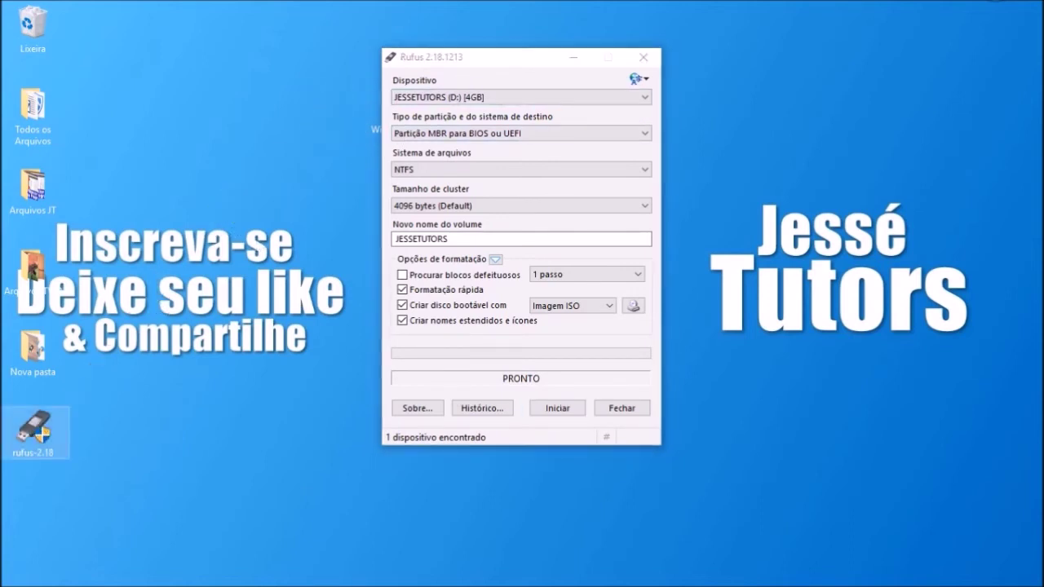
- Set the device to JESSETUTORS (D:), the partition scheme to MBR for BIOS or UEFI, and the file system to NTFS
{"action": "left_click", "coordinate": [522, 97]}
{"action": "left_click", "coordinate": [506, 107]}
{"action": "left_click", "coordinate": [522, 133]}
{"action": "left_click", "coordinate": [506, 142]}
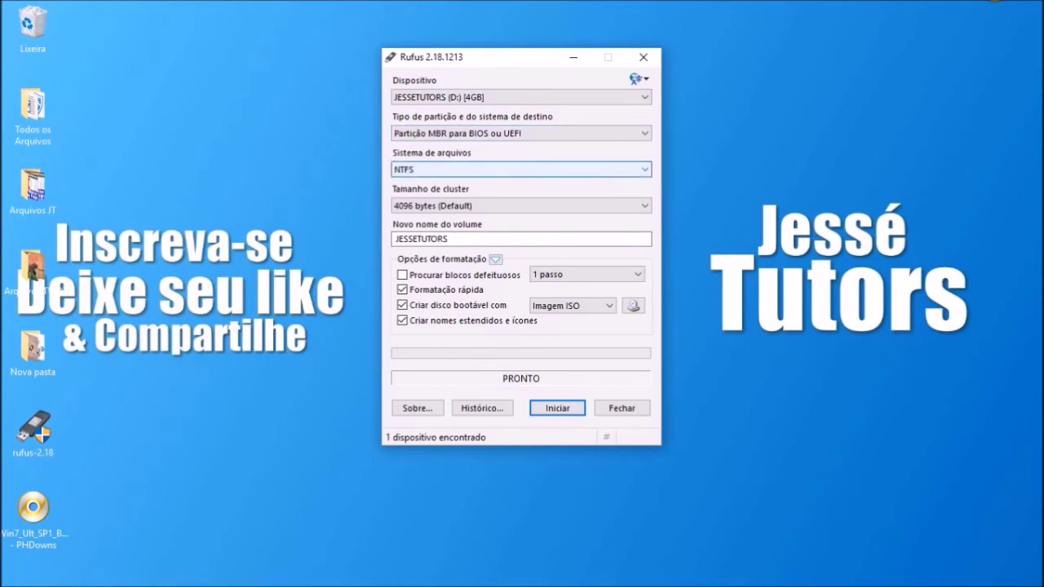
{"action": "key", "text": "alt+Down"}
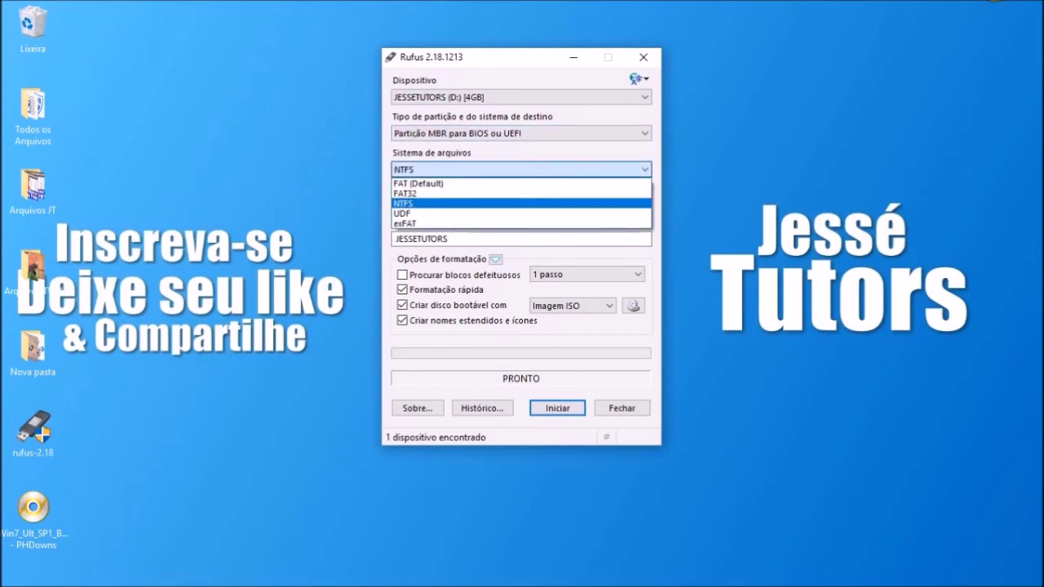
{"action": "key", "text": "Down"}
{"action": "key", "text": "Return"}
{"action": "key", "text": "Up"}
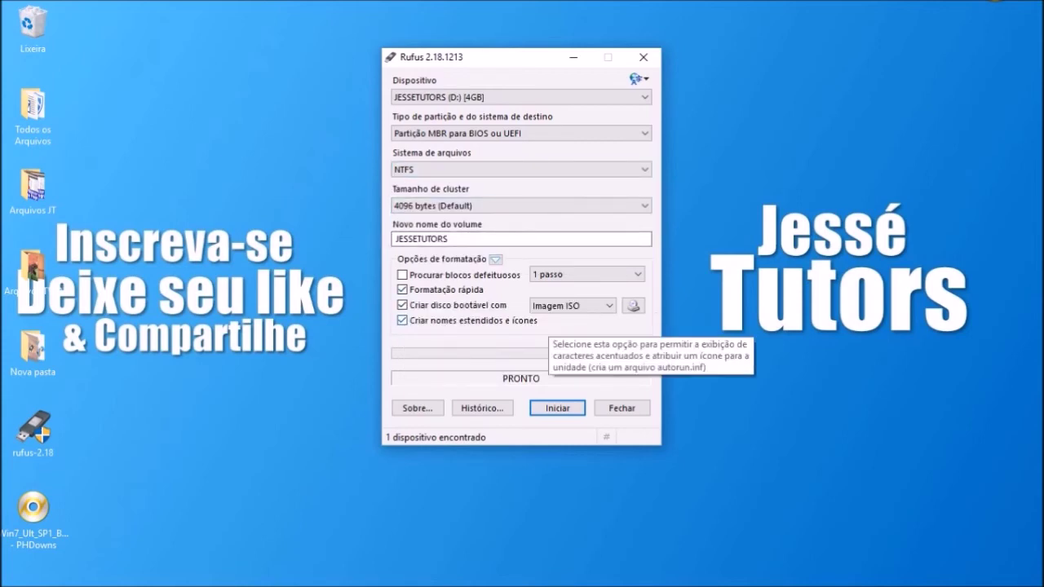
- Load the Win7_Ult_SP1_BrazilianPortuguese_x64 - PHDowns ISO from the Área de Trabalho folder as the boot image
{"action": "key", "text": "Tab"}
{"action": "key", "text": "Tab"}
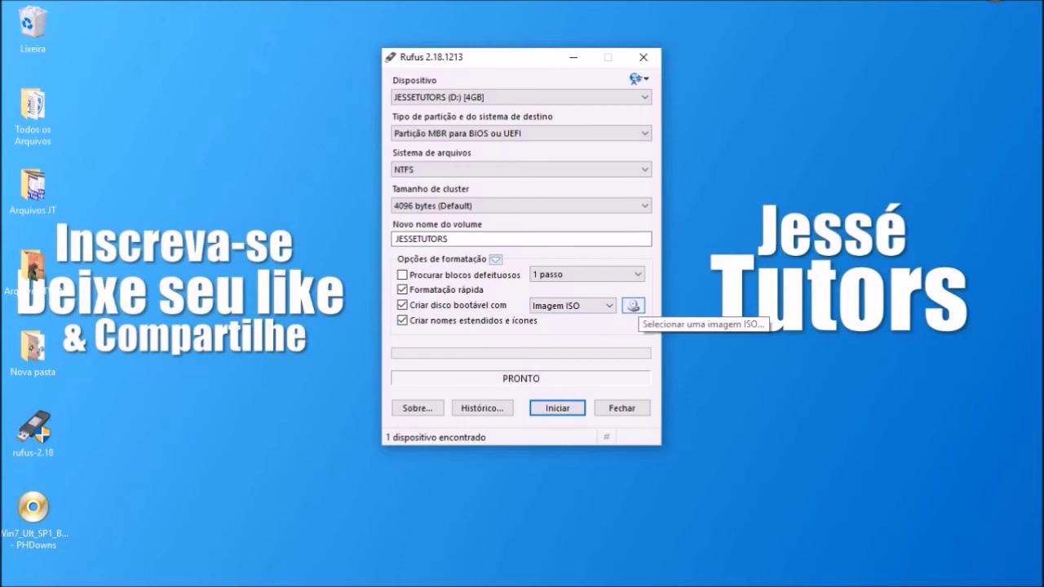
{"action": "key", "text": "Return"}
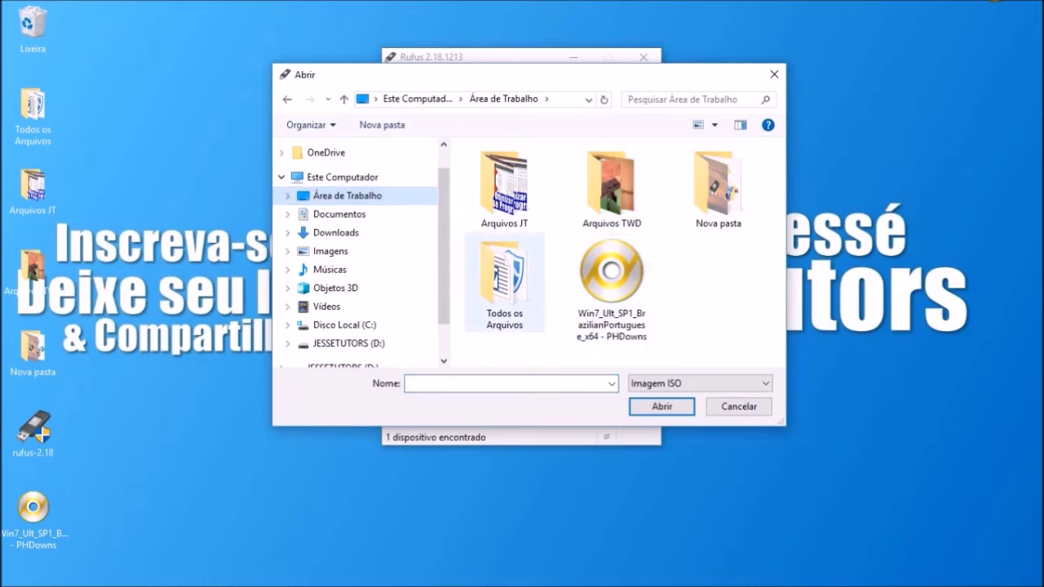
{"action": "left_click", "coordinate": [612, 281]}
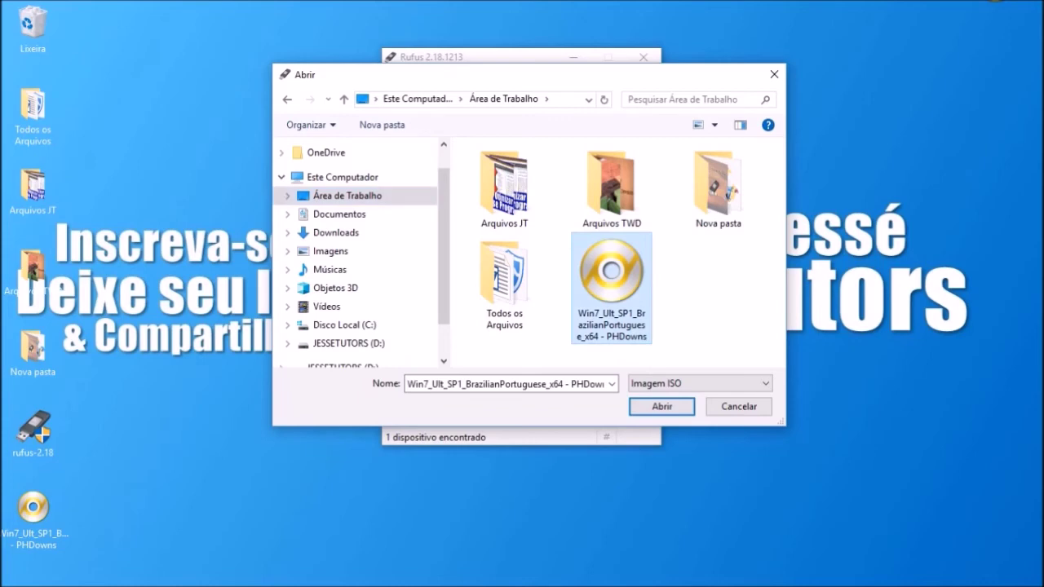
{"action": "key", "text": "Return"}
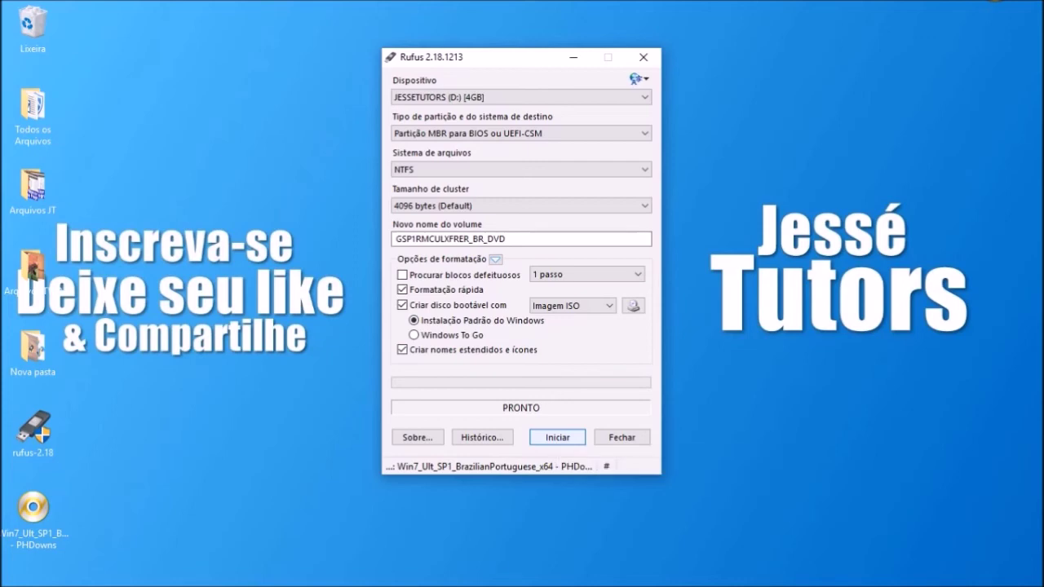
- Start creating the bootable drive and accept erasing all data on JESSETUTORS (D:)
{"action": "left_click", "coordinate": [557, 437]}
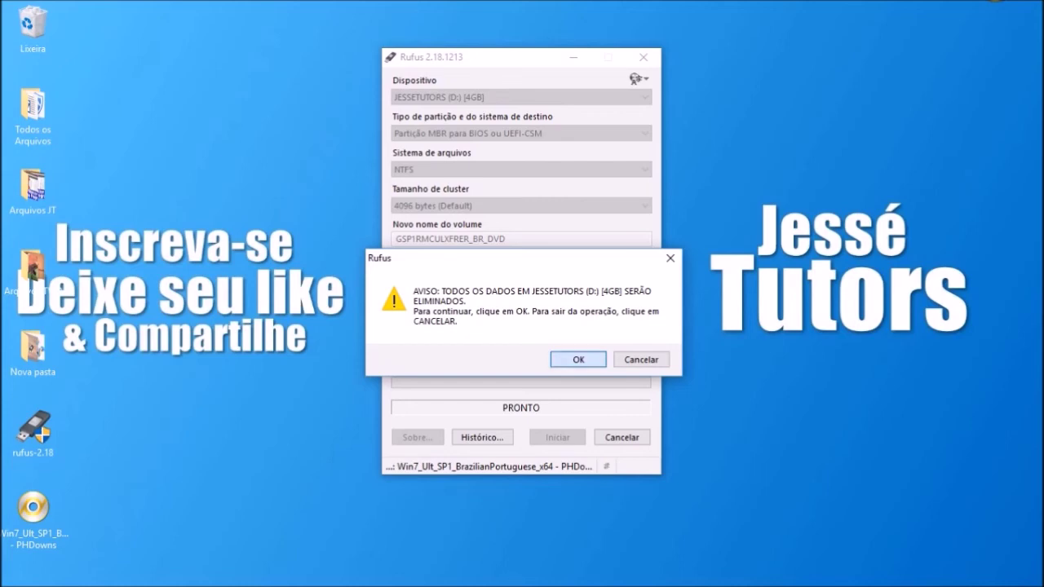
{"action": "key", "text": "Return"}
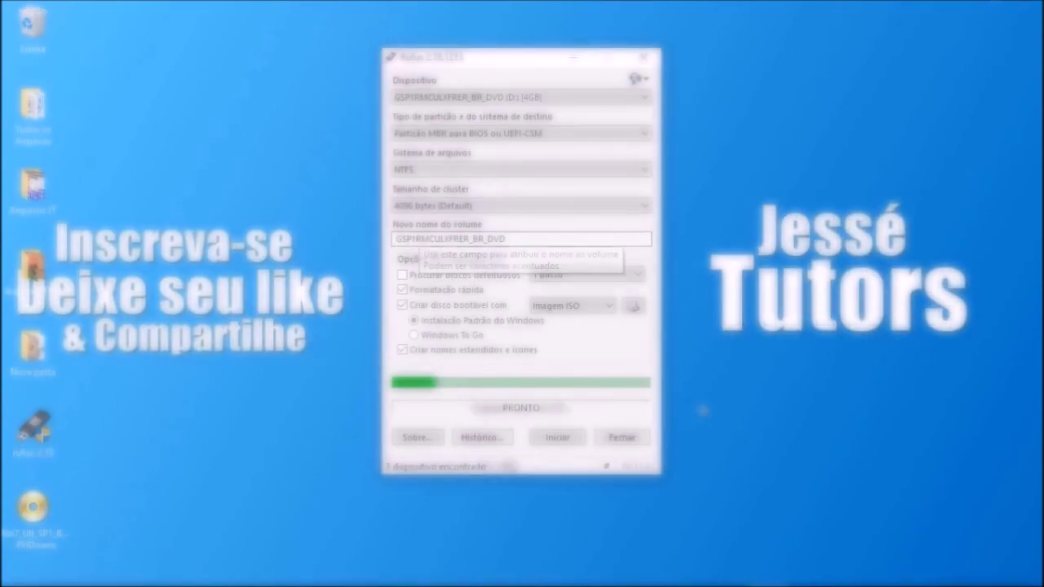
{"action": "double_click", "coordinate": [459, 239]}
{"action": "left_click", "coordinate": [364, 236]}
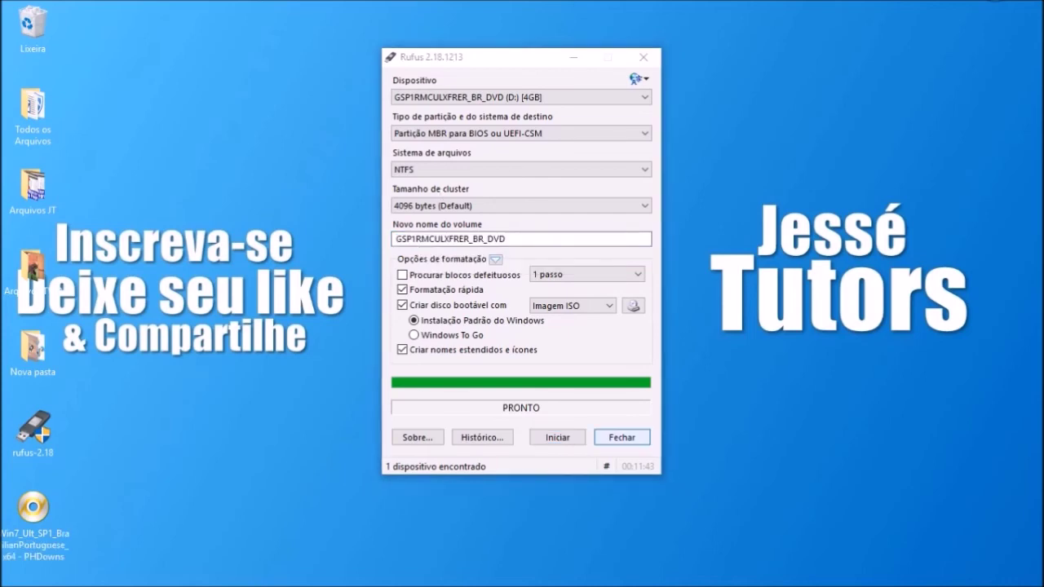
- Close Rufus and switch to File Explorer showing the contents of the USB drive (D:)
{"action": "left_click", "coordinate": [622, 437]}
{"action": "left_click", "coordinate": [277, 581]}
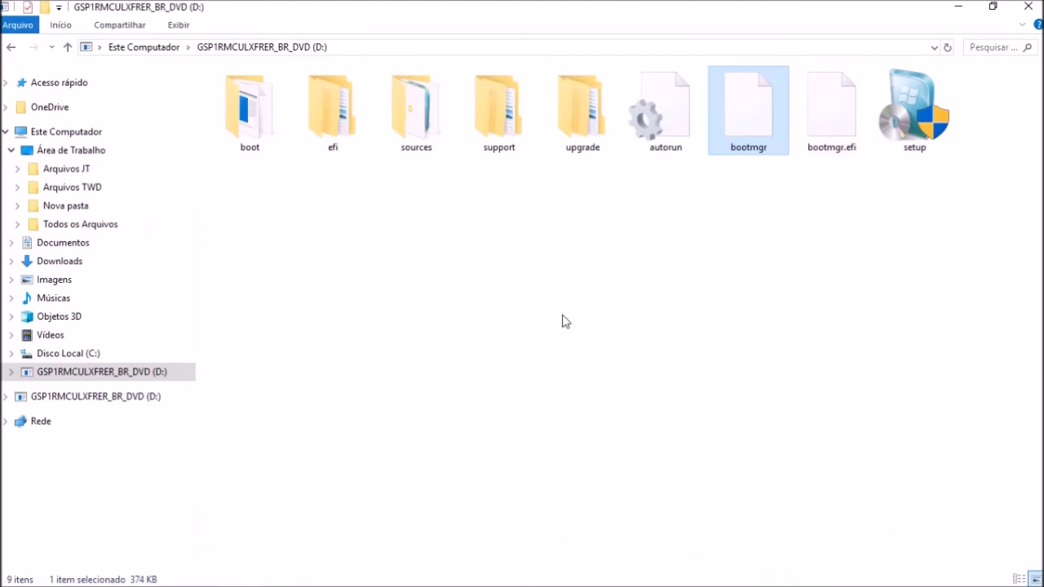
- Rename the USB drive (D:) to "windows 7" and reopen it under the new name
{"action": "right_click", "coordinate": [134, 375]}
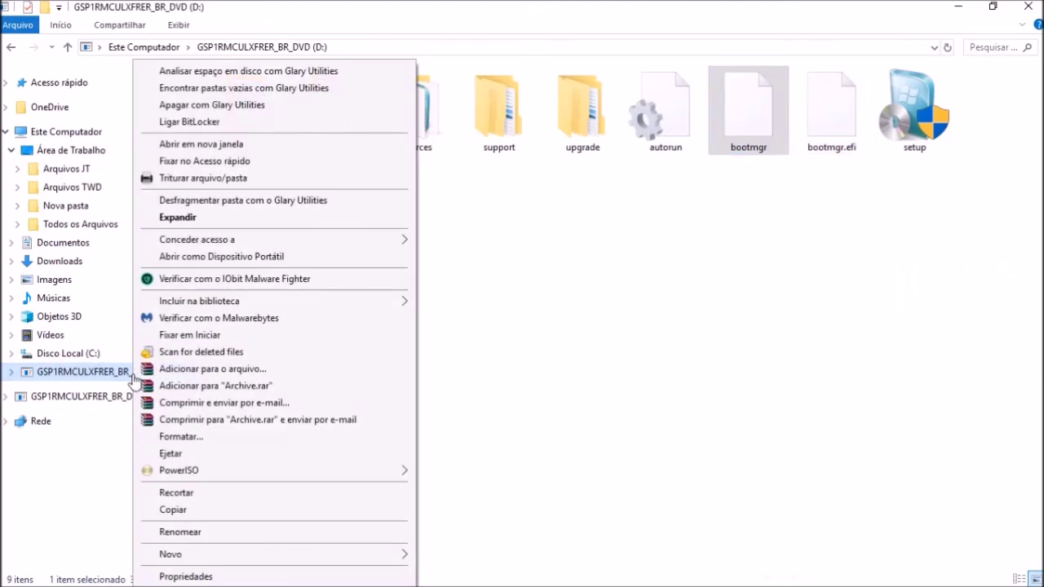
{"action": "left_click", "coordinate": [179, 532]}
{"action": "type", "text": "windows 7"}
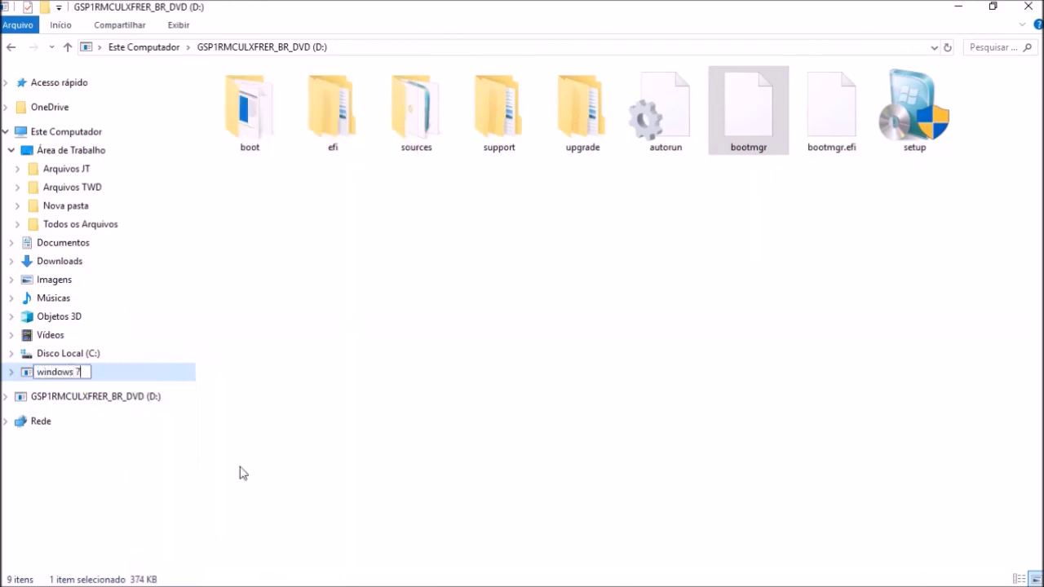
{"action": "left_click", "coordinate": [222, 398]}
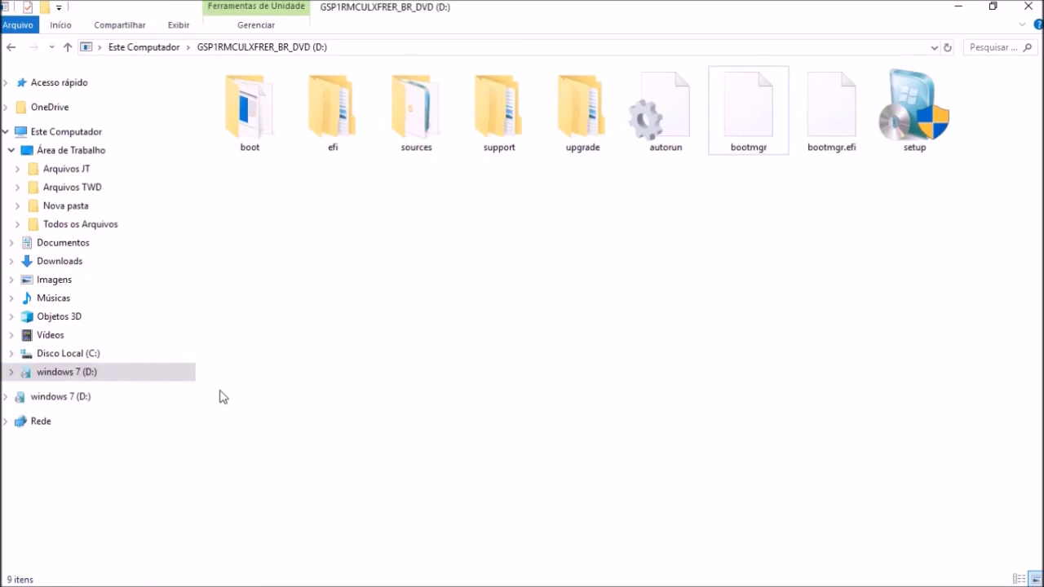
{"action": "left_click", "coordinate": [44, 377]}
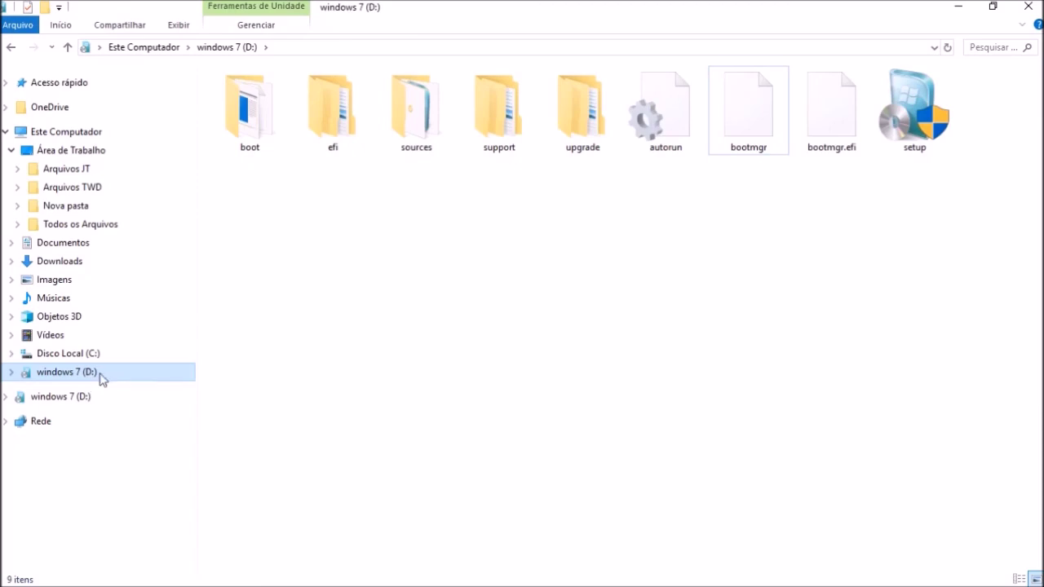
{"action": "left_click", "coordinate": [782, 231]}
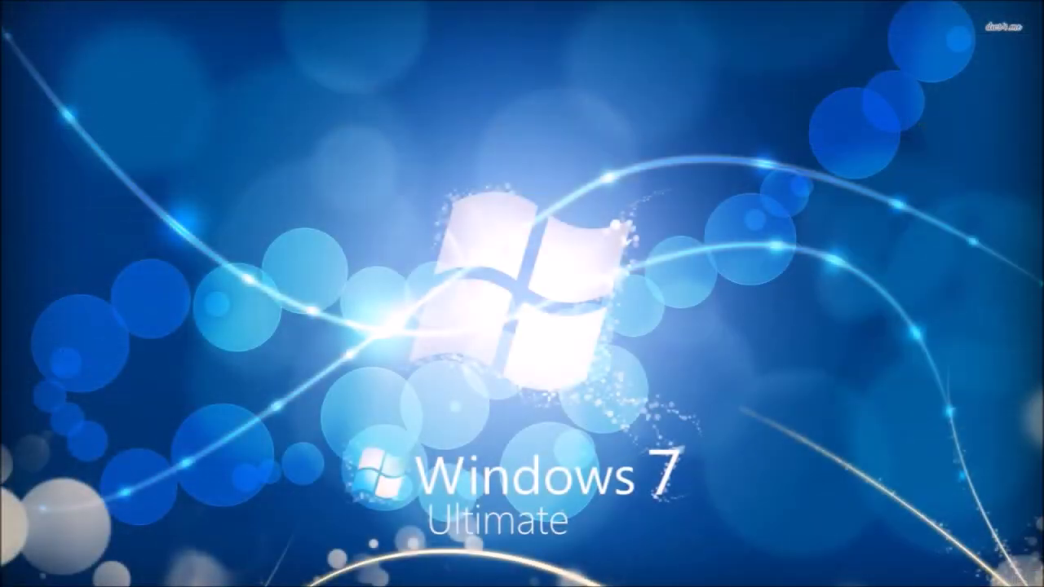